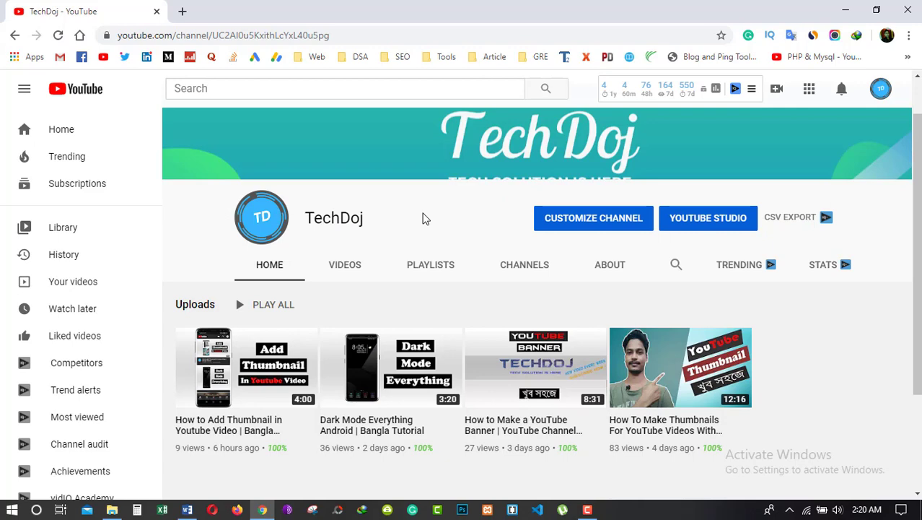
# Search YouTube in a new tab for 'how to make youtube thumbnails' and look through the resulting videos and their keywords.
pyautogui.click(183, 11)
pyautogui.click(104, 58)
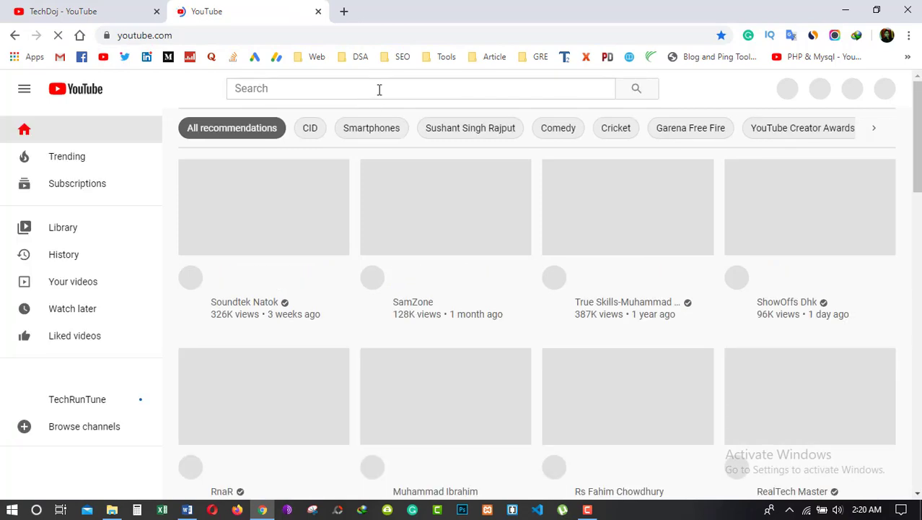
pyautogui.click(379, 88)
pyautogui.write('how t')
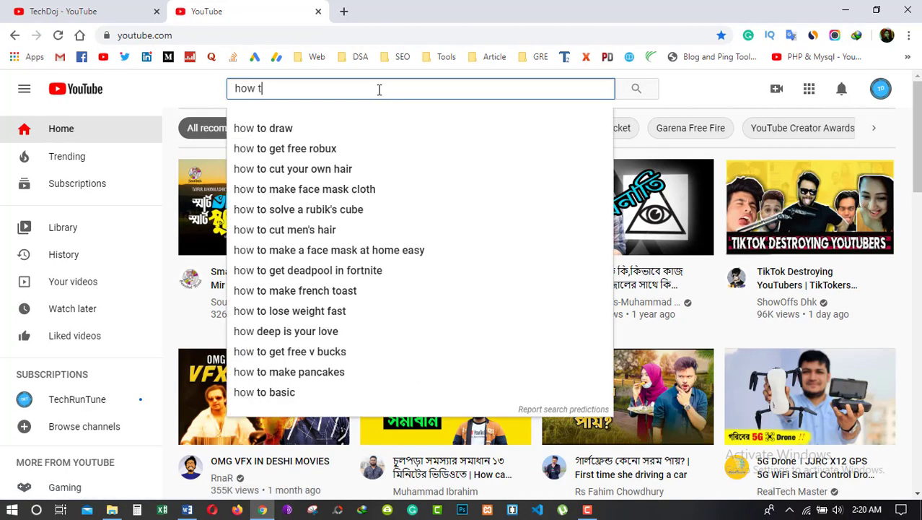
pyautogui.write('o make ')
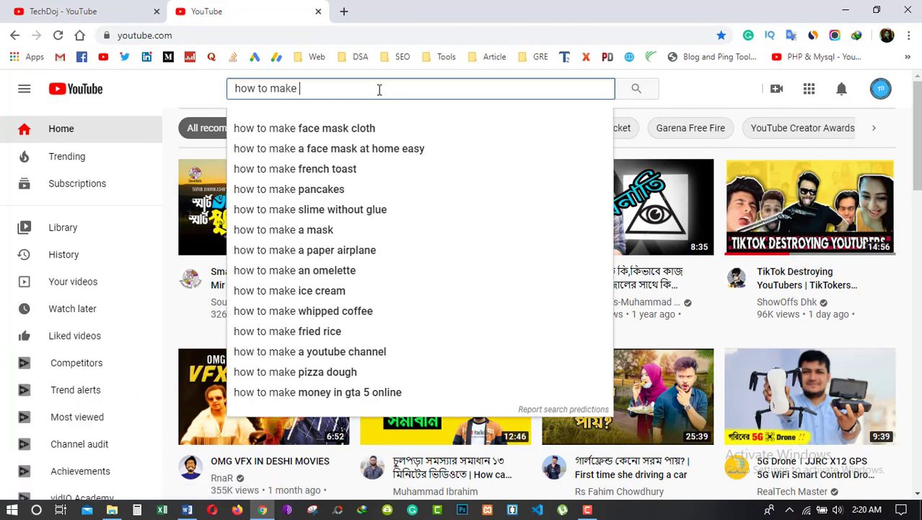
pyautogui.write('youtube')
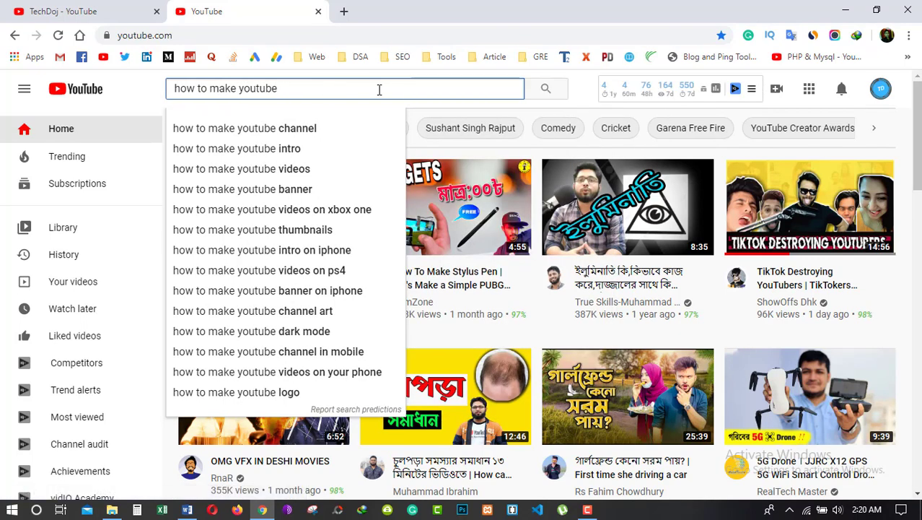
pyautogui.click(277, 232)
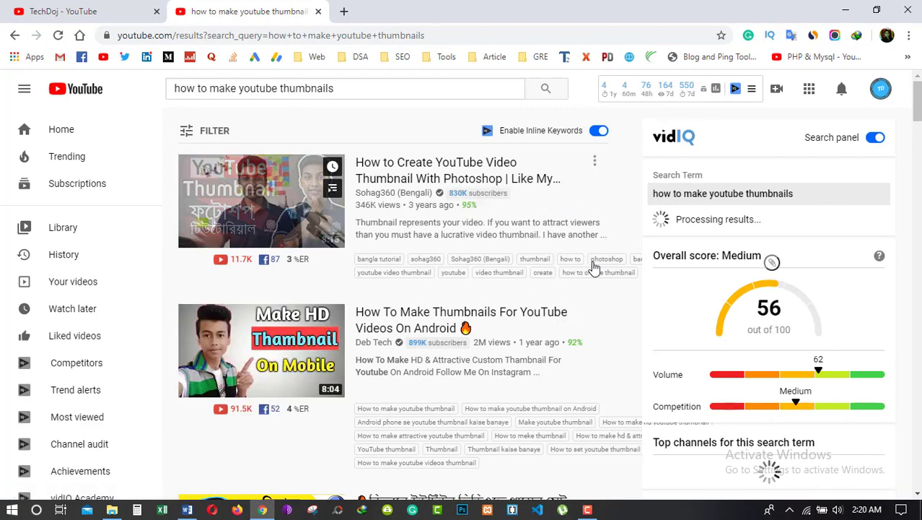
pyautogui.scroll(-3, 593, 267)
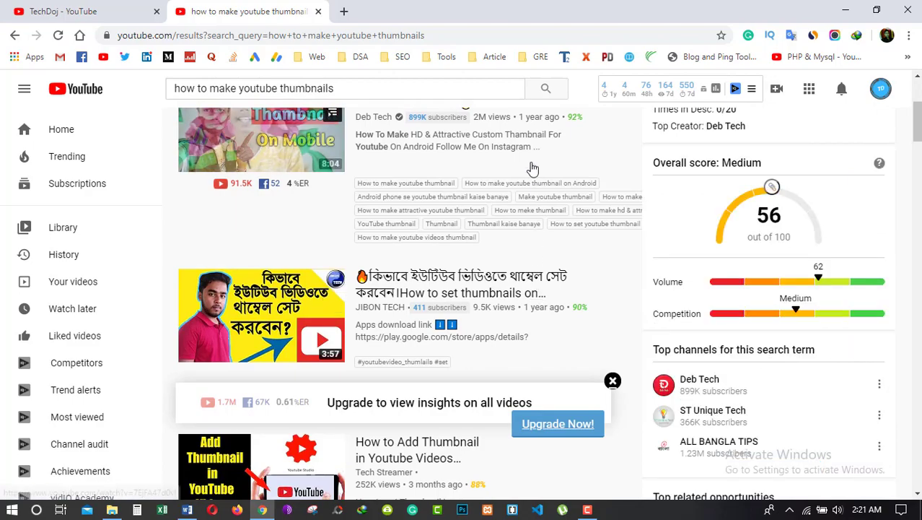
pyautogui.scroll(3, 534, 174)
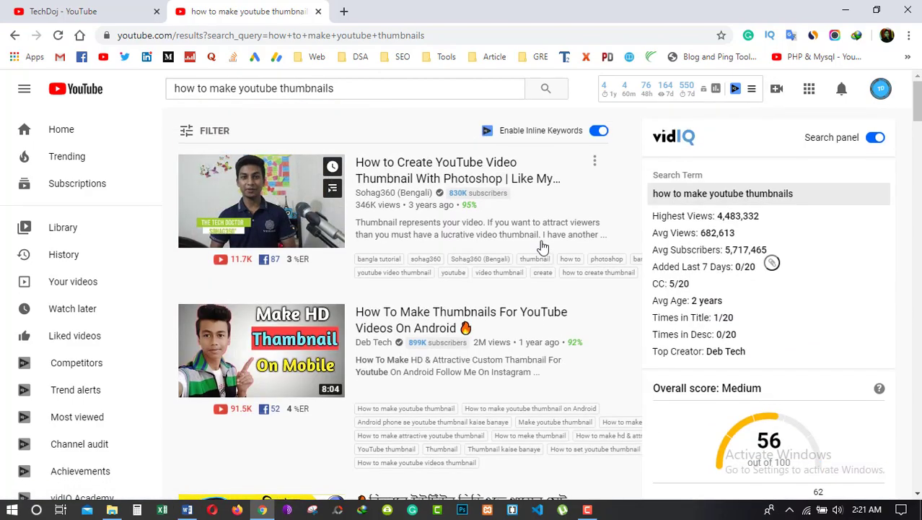
pyautogui.scroll(-10, 543, 246)
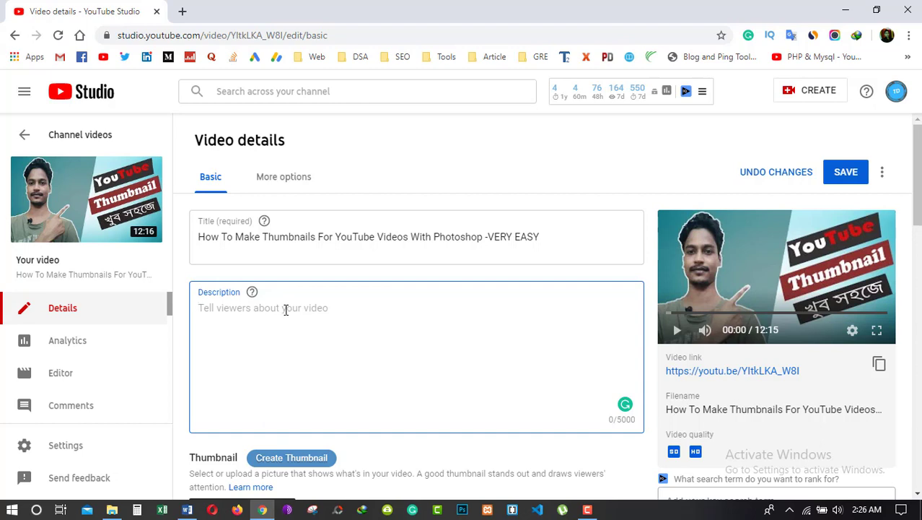
# Start the video description with 'In this video, i will show you, how to make thumbnails for youtube video with photoshop.'.
pyautogui.moveTo(199, 238); pyautogui.dragTo(422, 237)
pyautogui.click(462, 316)
pyautogui.write('In')
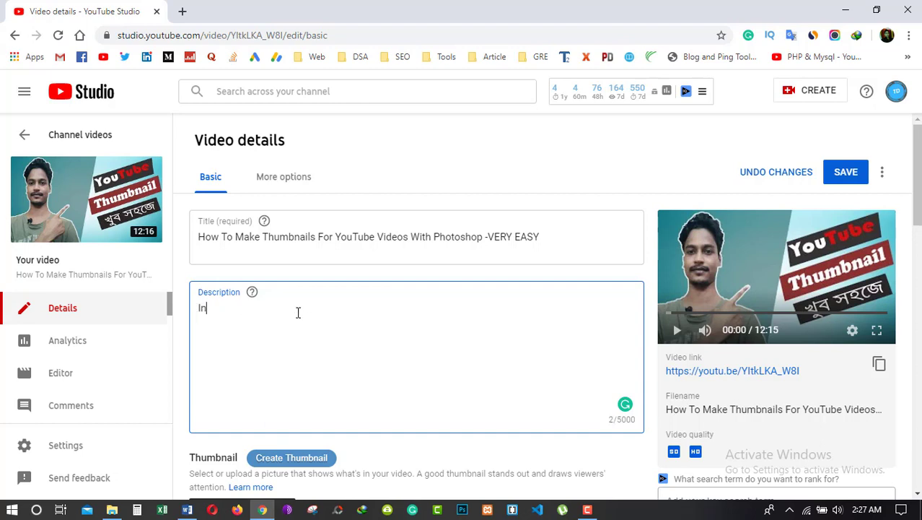
pyautogui.write(' this video, i will ')
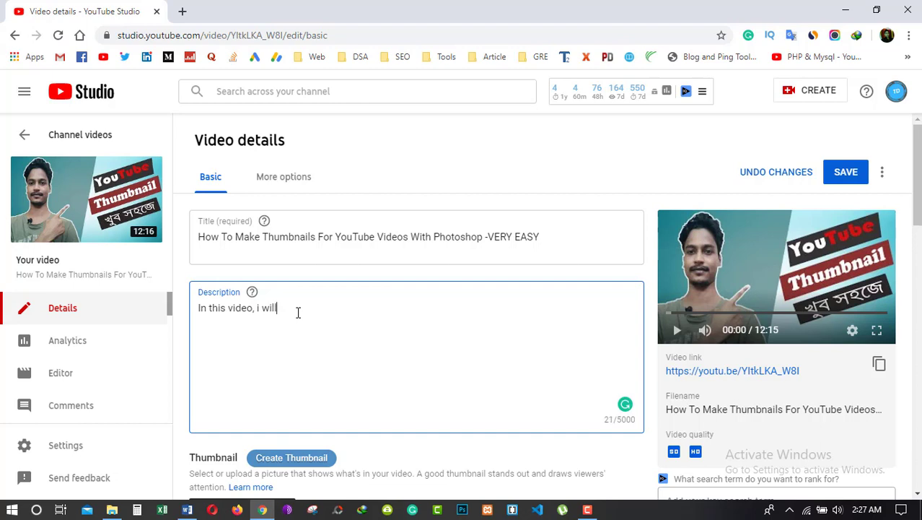
pyautogui.write('y')
pyautogui.write('show')
pyautogui.write(' you')
pyautogui.write(', ')
pyautogui.write('how to')
pyautogui.write(' make')
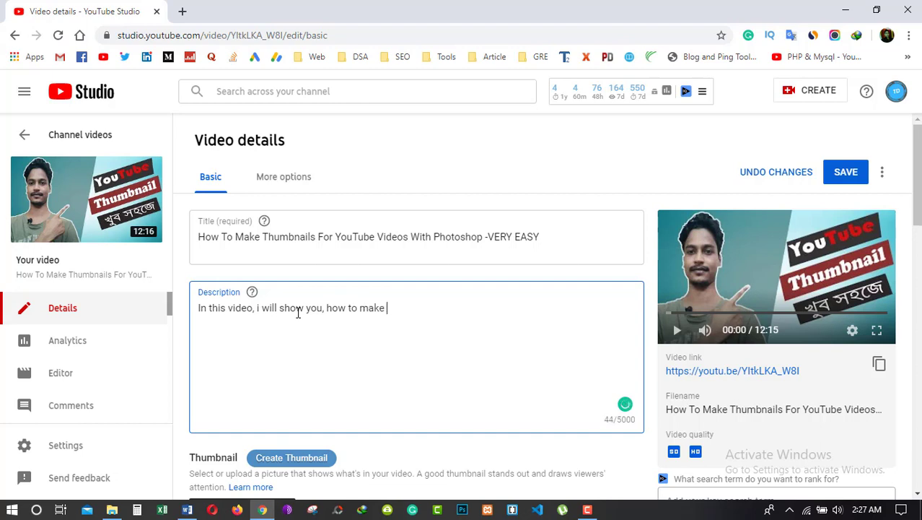
pyautogui.write(' thumbnails for ')
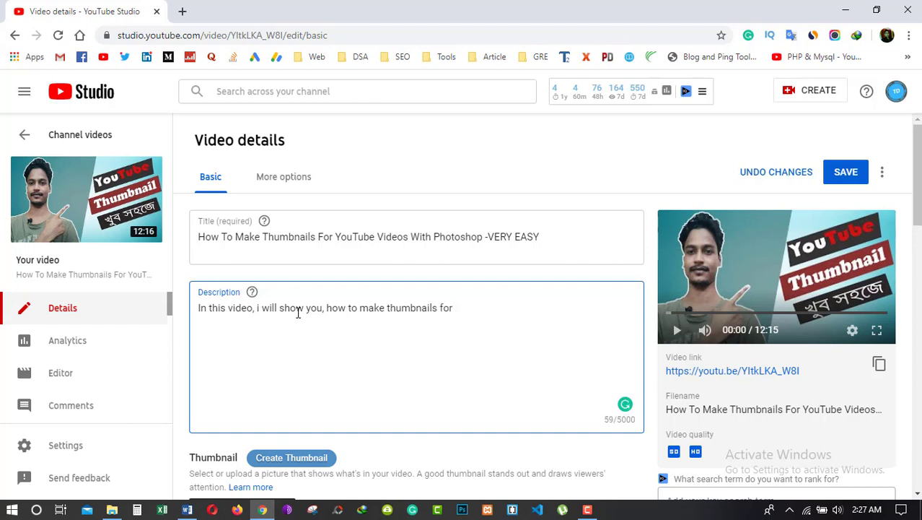
pyautogui.write('youtube video')
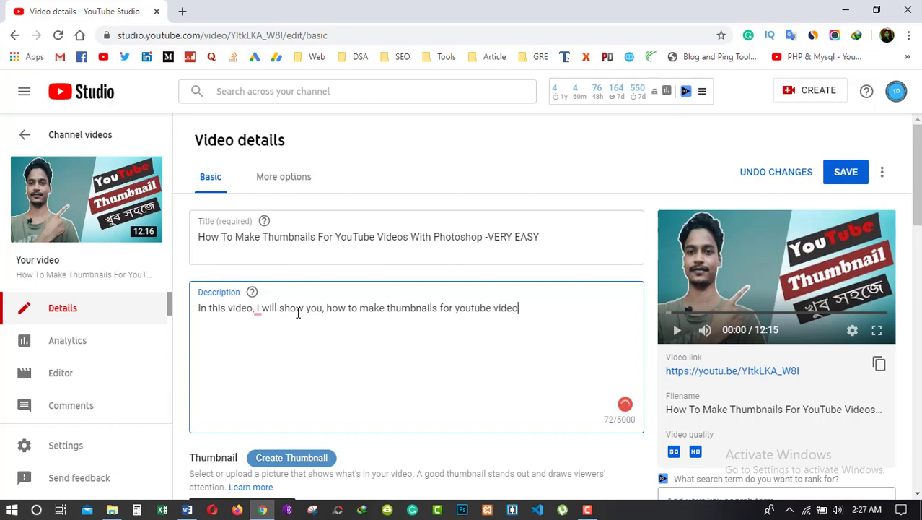
pyautogui.write(' with photoshop.')
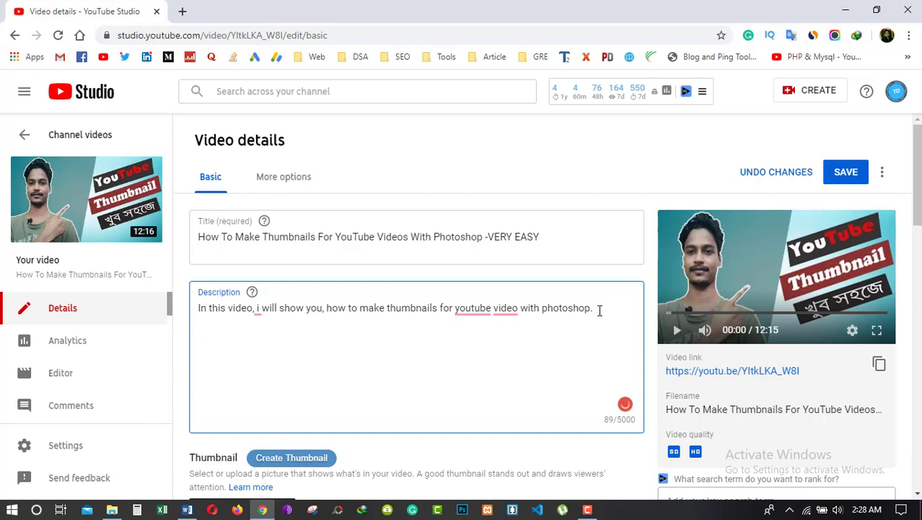
# Continue the description on the following line with 'thumbnail is most important for CTR(click through rate)'.
pyautogui.write('you')
pyautogui.press('BackSpace')
pyautogui.press('BackSpace')
pyautogui.press('BackSpace')
pyautogui.write('thumbnail is most')
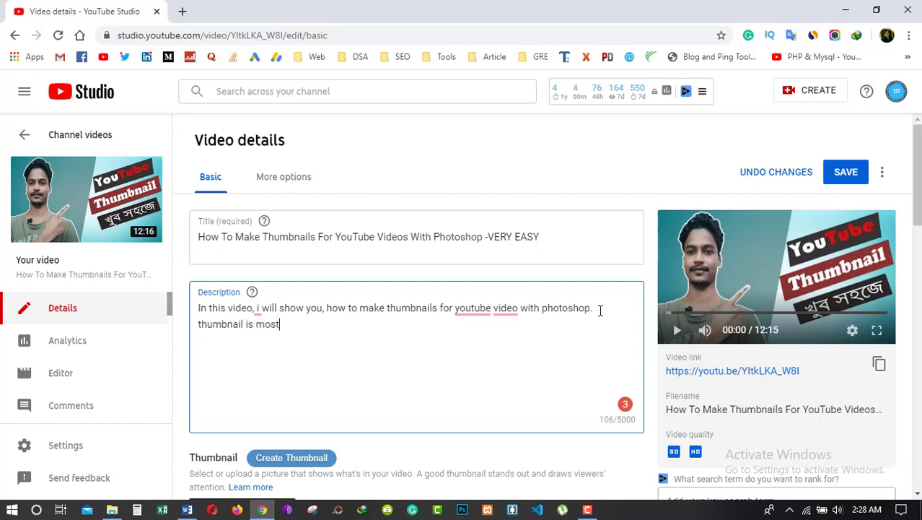
pyautogui.write(' important fo')
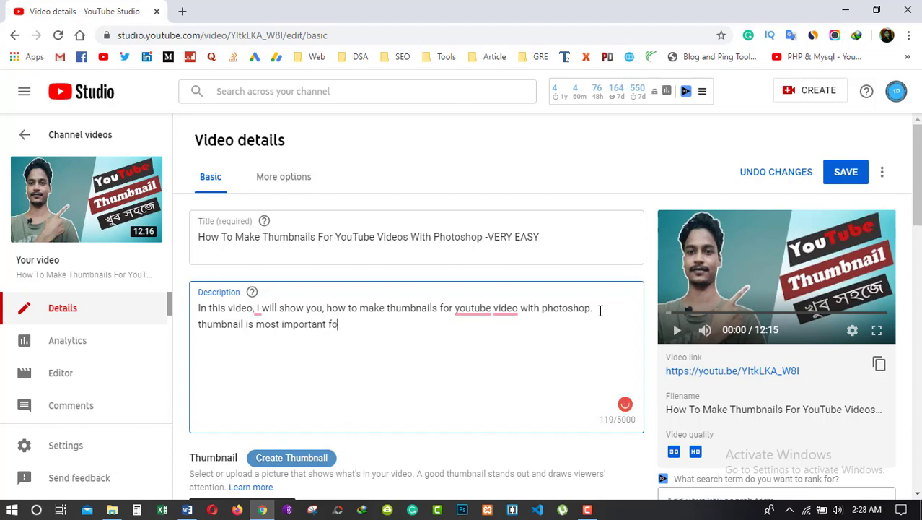
pyautogui.write('r CTR()')
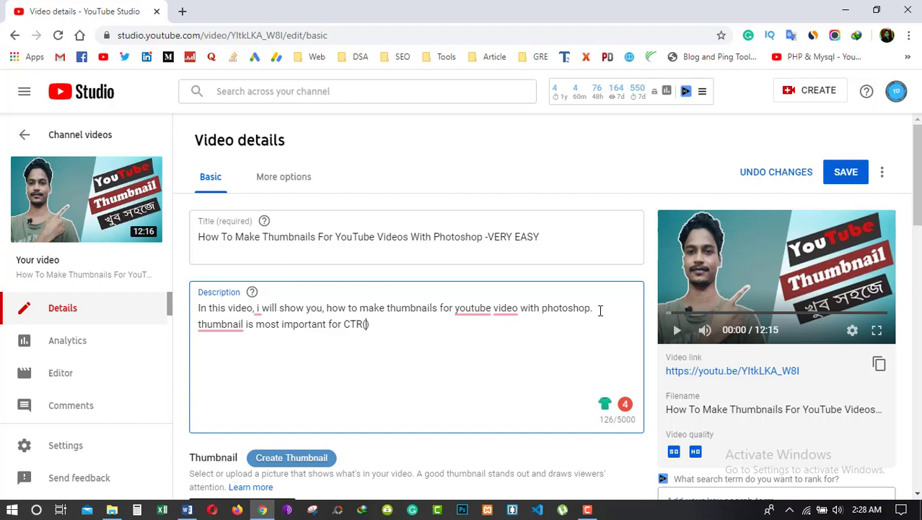
pyautogui.write('click through ')
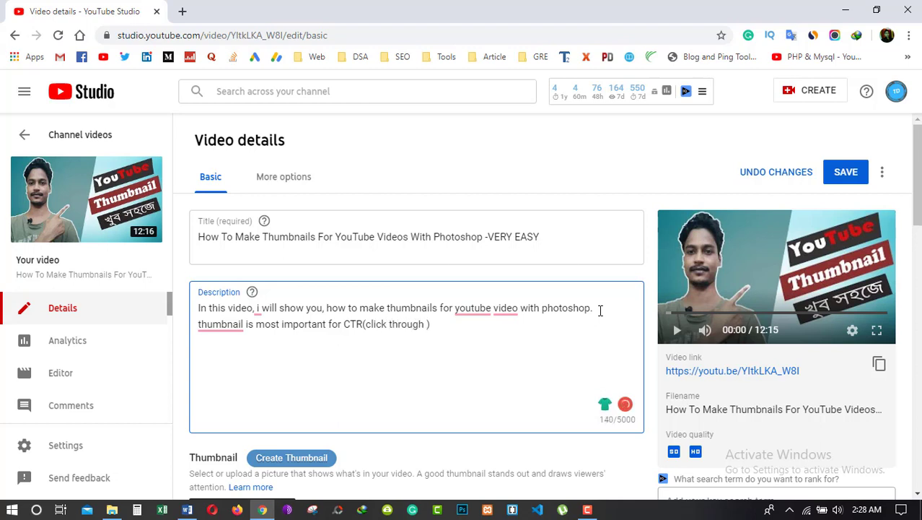
pyautogui.write('rate')
# Add the sentence 'if your thumbnail is good then you may get more views in your video' to the description.
pyautogui.write('. if')
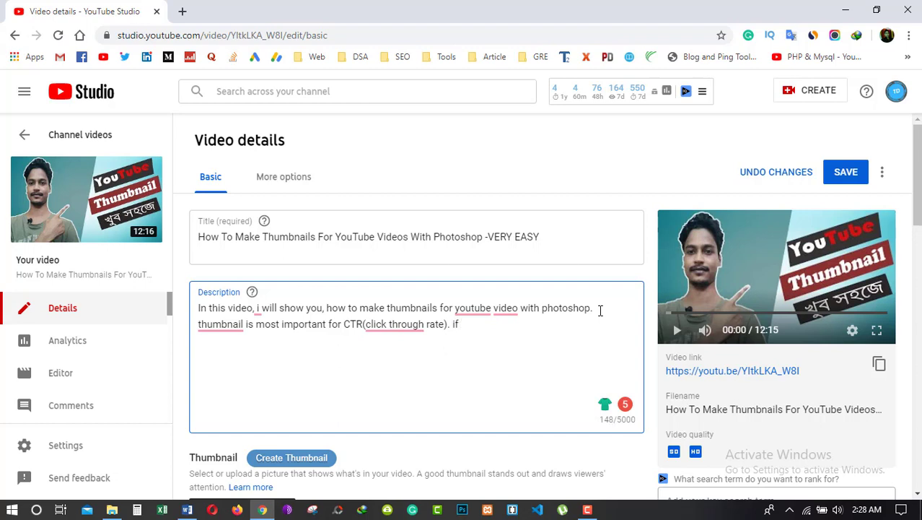
pyautogui.write(' your ')
pyautogui.write('thum')
pyautogui.write('bnail is')
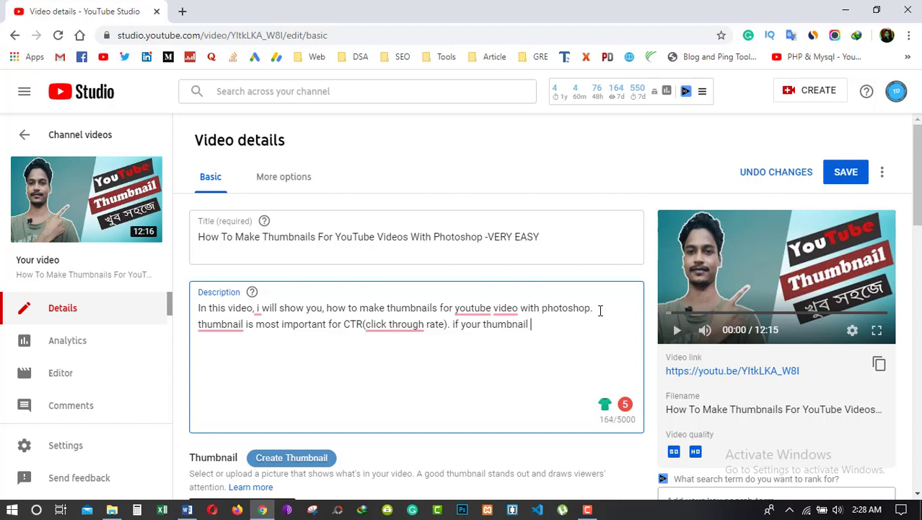
pyautogui.write(' good then you')
pyautogui.press('BackSpace')
pyautogui.press('BackSpace')
pyautogui.press('BackSpace')
pyautogui.write('you may get mo')
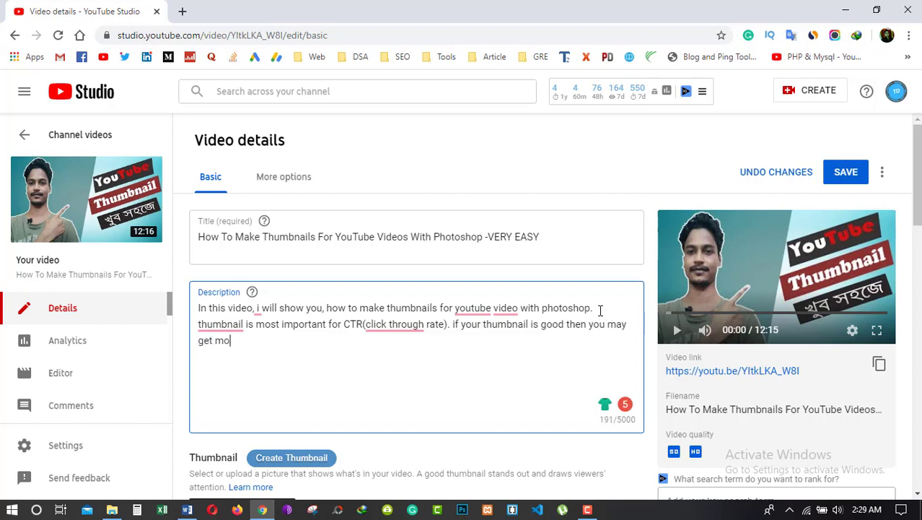
pyautogui.write('re views in your video')
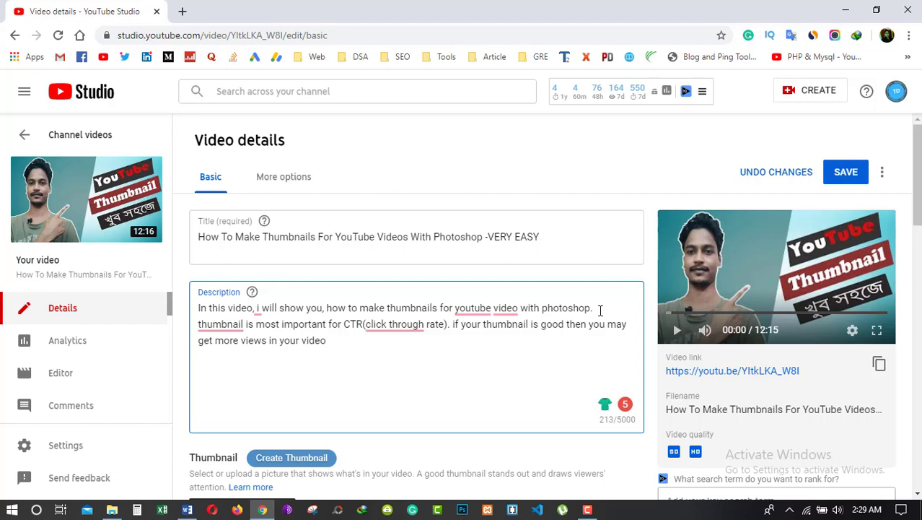
# Add the sentence 'youtue thumbnail making is not difficult .' to the description and begin the following one.
pyautogui.write('. ')
pyautogui.write('you')
pyautogui.write('tue')
pyautogui.write(' yhu')
pyautogui.press('BackSpace')
pyautogui.press('BackSpace')
pyautogui.press('BackSpace')
pyautogui.write('thumbnail')
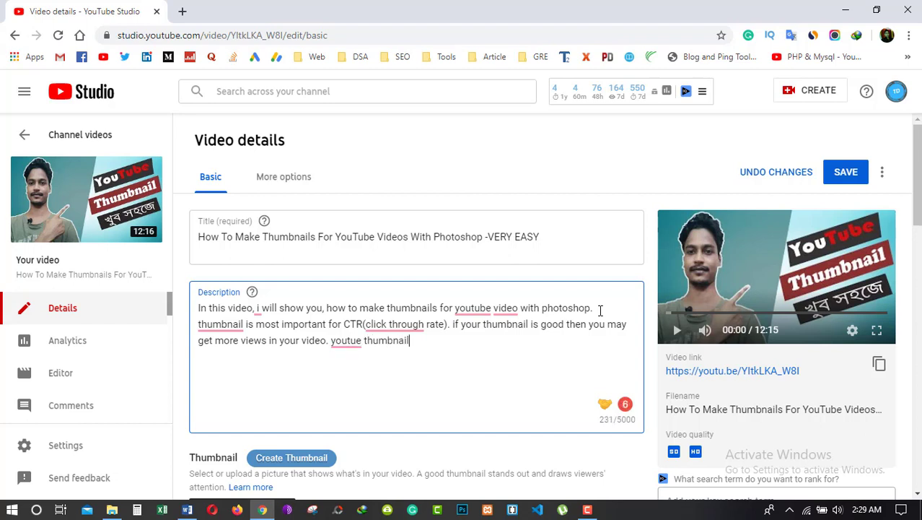
pyautogui.write(' making is not diffi')
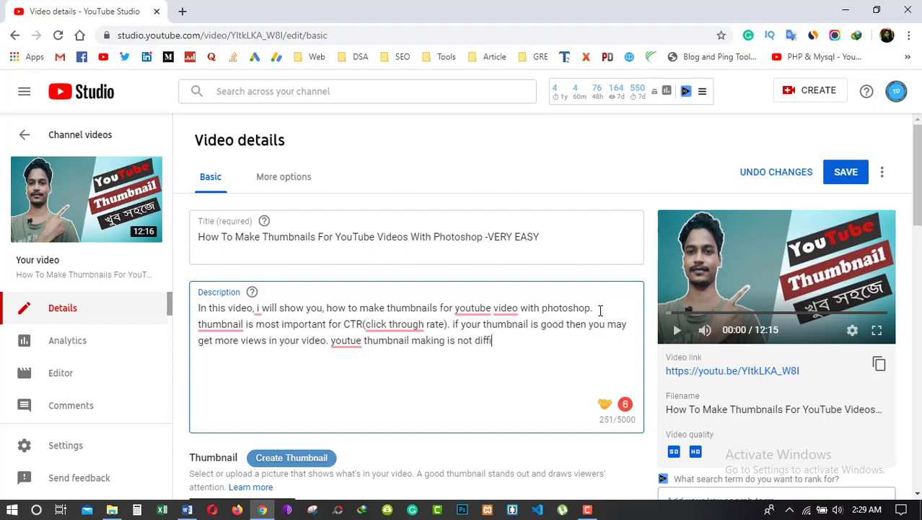
pyautogui.write('cult . after wa')
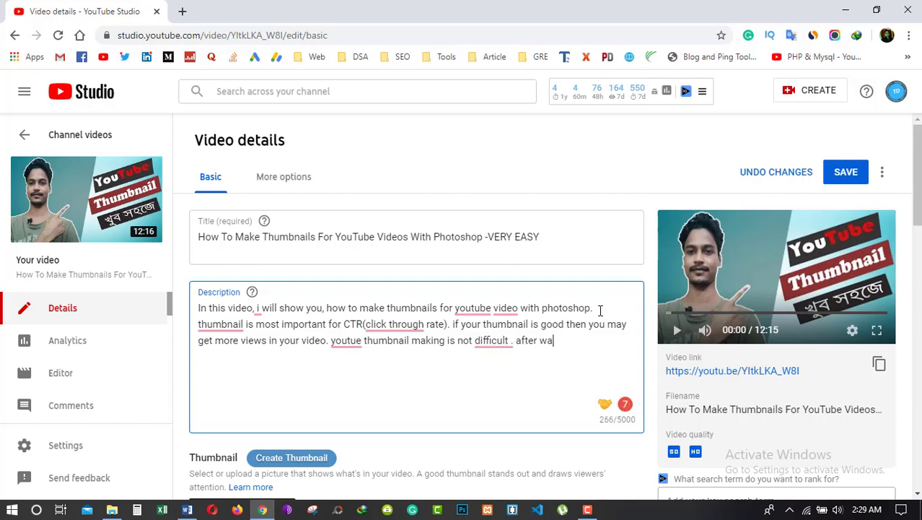
# Complete the description sentence 'after watch this video you are able to make thumbnails fro youtube video.'.
pyautogui.write('tch this video you are')
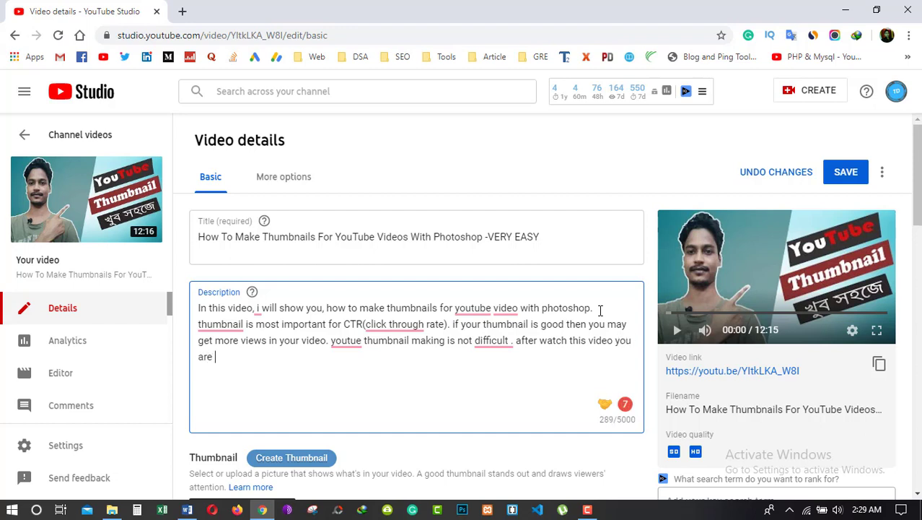
pyautogui.write(' able to make thum')
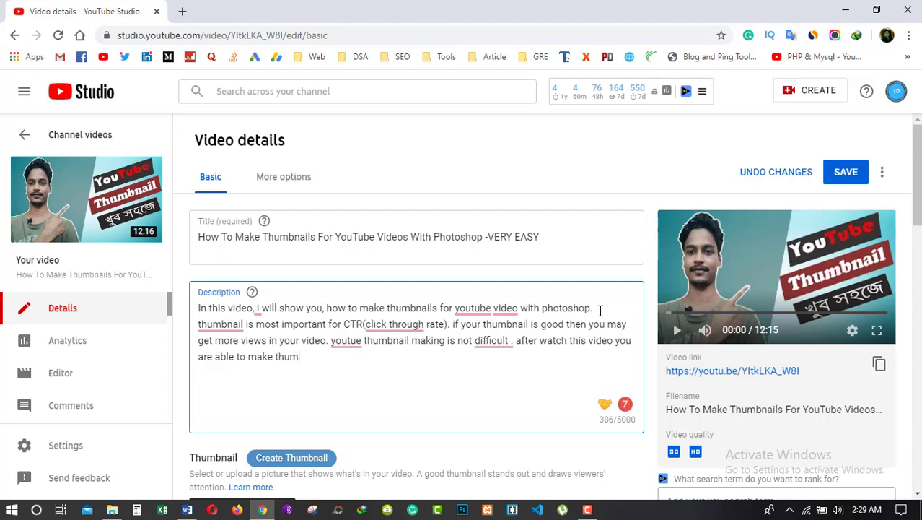
pyautogui.write('bnails fro youtub')
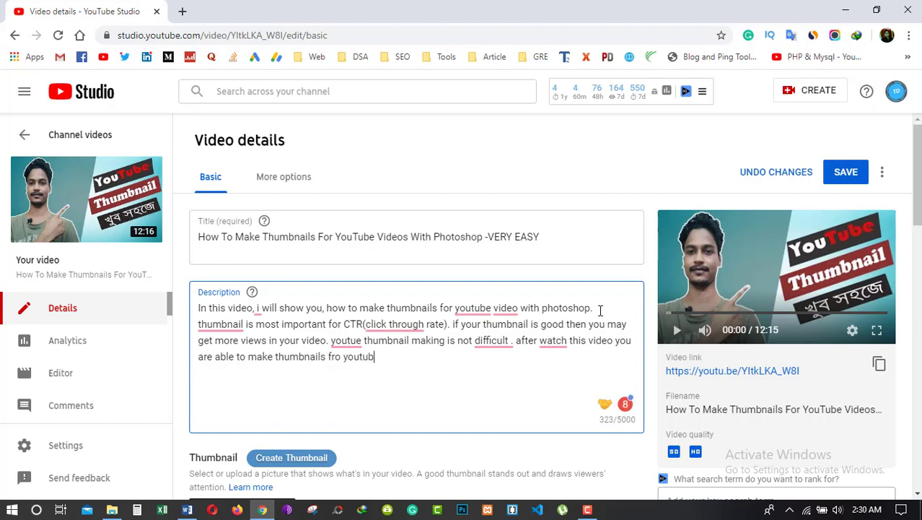
pyautogui.write('e video. and you ')
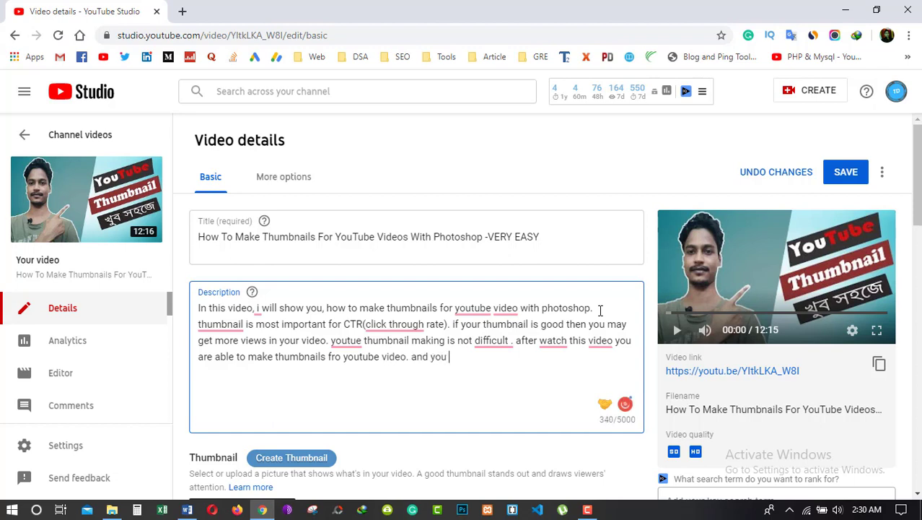
# Finish the description with 'and you will learn how to make thumbnail for youtube video.'.
pyautogui.write('will learn how ')
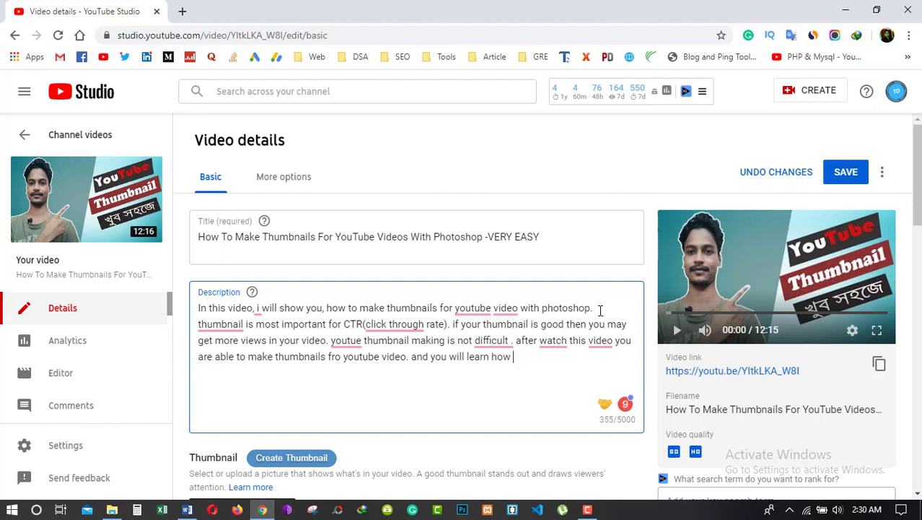
pyautogui.write('to make thumbnail')
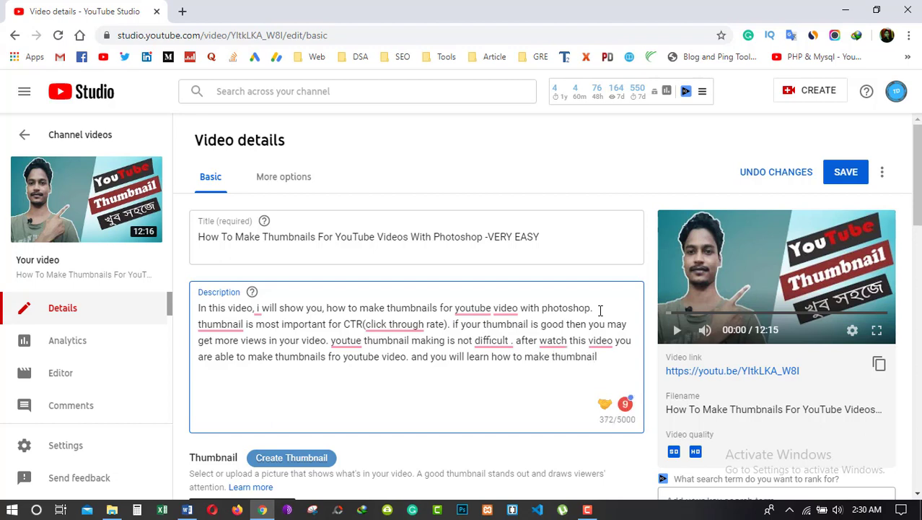
pyautogui.write(' fro')
pyautogui.press('BackSpace')
pyautogui.press('BackSpace')
pyautogui.write('or youtube vide')
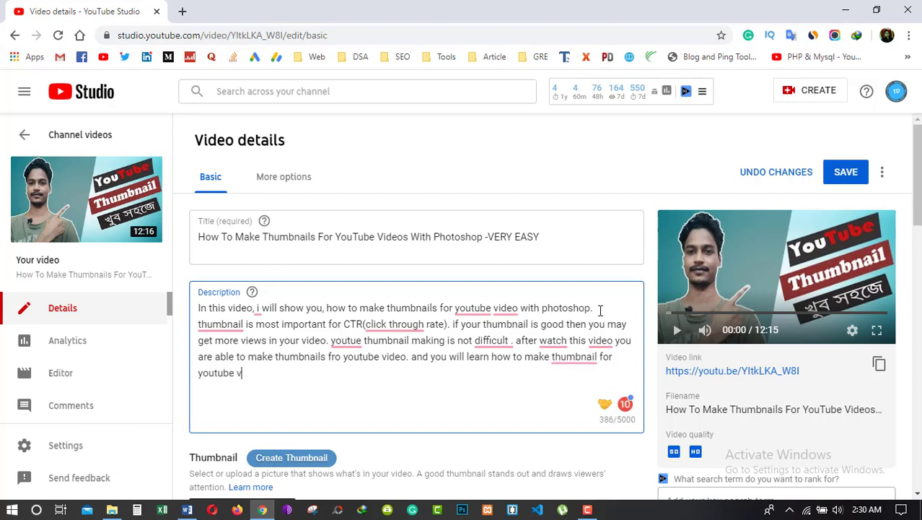
pyautogui.write('o.')
# Highlight the keyword phrase 'make thumbnails for youtube vide' in the description's first line, and return to the end of the text.
pyautogui.moveTo(359, 308); pyautogui.dragTo(512, 305)
pyautogui.click(442, 308)
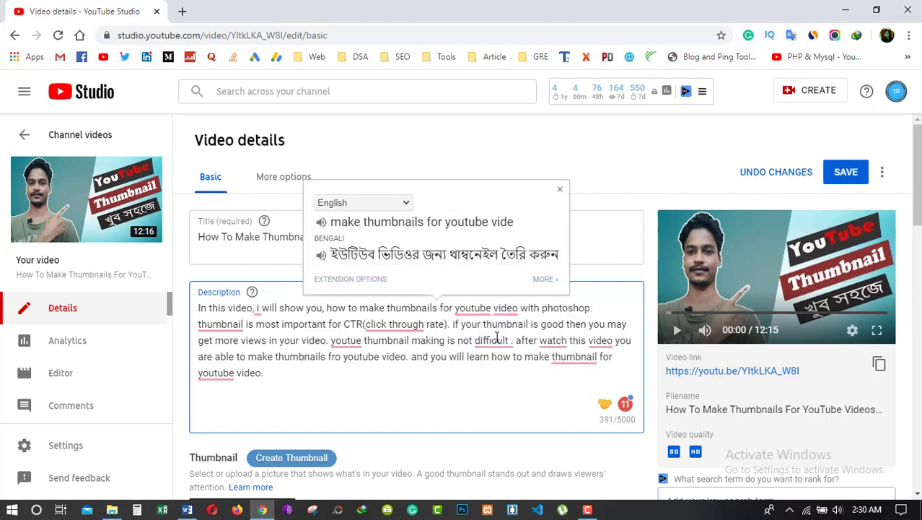
pyautogui.click(303, 378)
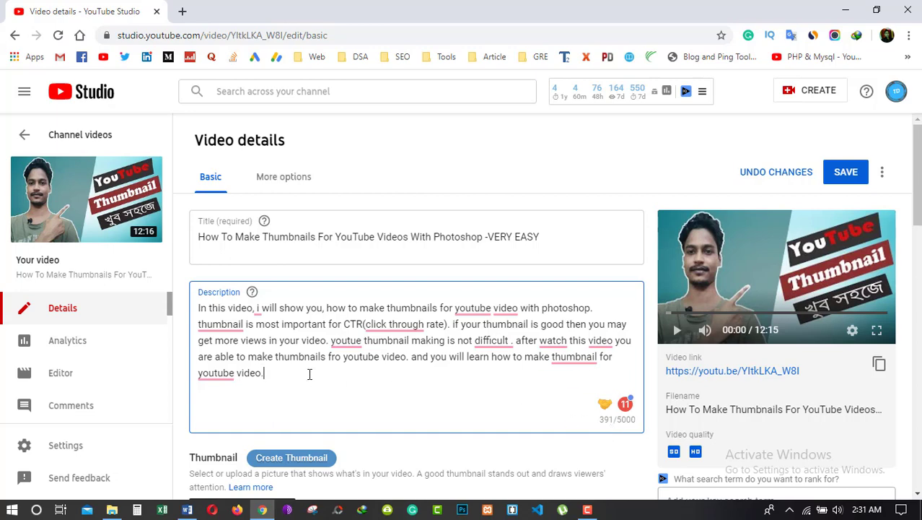
pyautogui.scroll(-2, 309, 374)
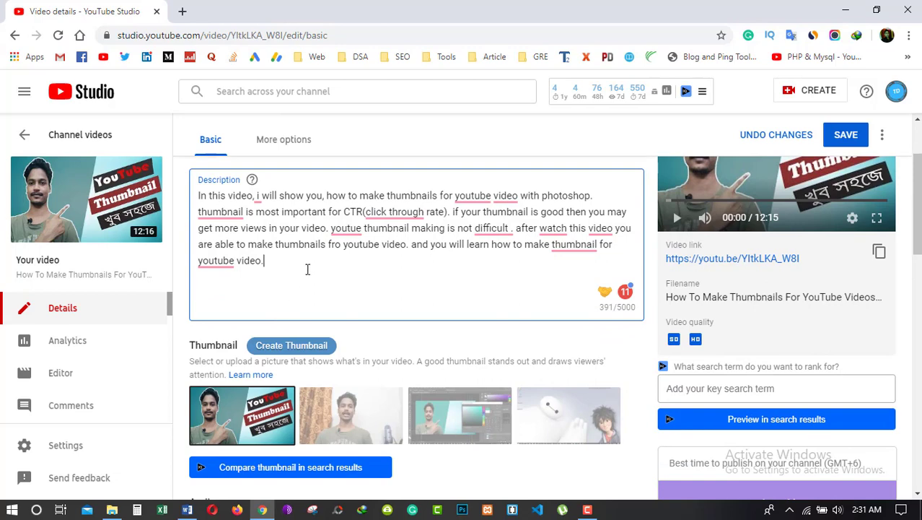
# Leave blank lines after the description's opening paragraph and add the heading 'Related Video:'.
pyautogui.press('Return')
pyautogui.press('Return')
pyautogui.press('Return')
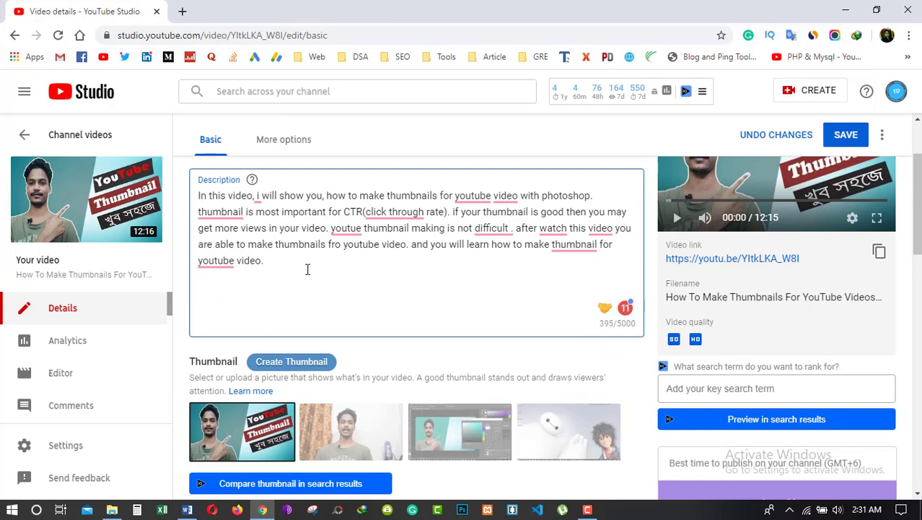
pyautogui.write('Related Video:')
pyautogui.press('Return')
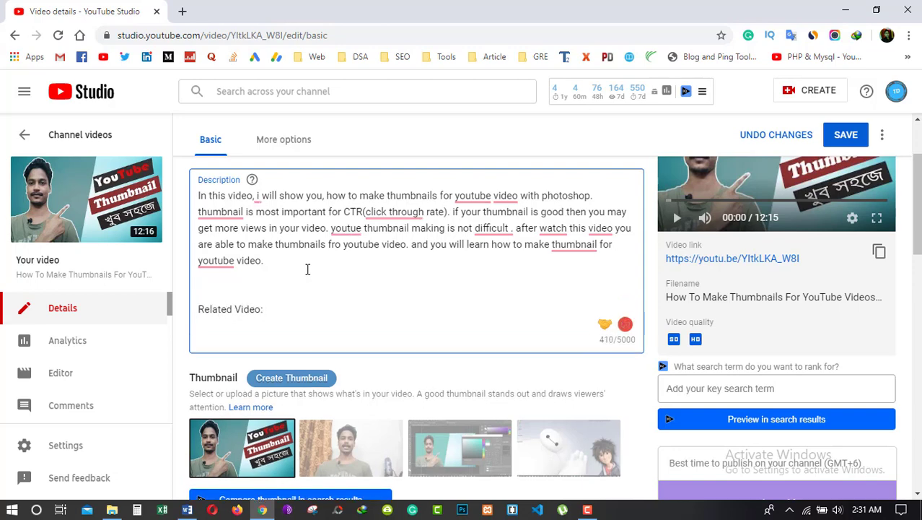
# Add an empty numbered list from 1. to 5. under the 'Related Video:' heading, one number per line.
pyautogui.write('1.')
pyautogui.press('Return')
pyautogui.write('2.')
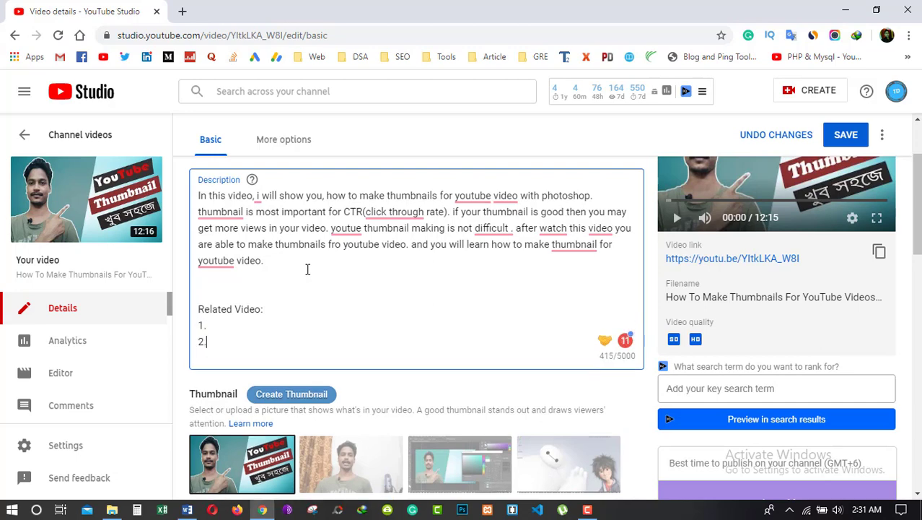
pyautogui.press('Return')
pyautogui.write('3.')
pyautogui.press('Return')
pyautogui.write('4.')
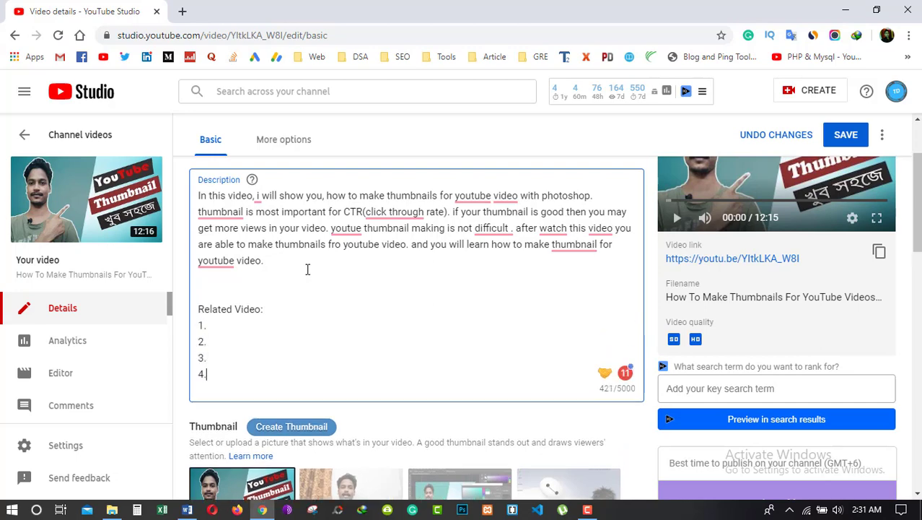
pyautogui.press('Return')
pyautogui.write('5.')
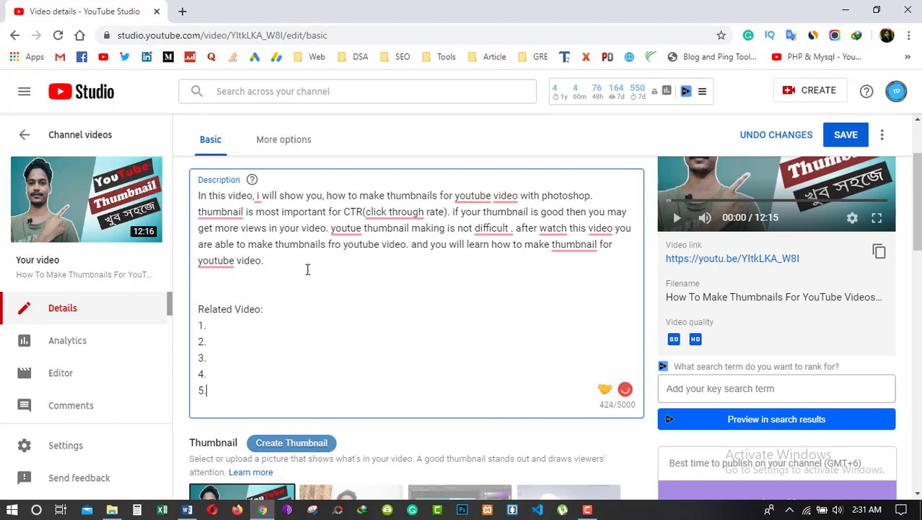
# Add the heading 'Personal Profile:' below the numbered list, separated by a blank line.
pyautogui.press('Return')
pyautogui.press('Return')
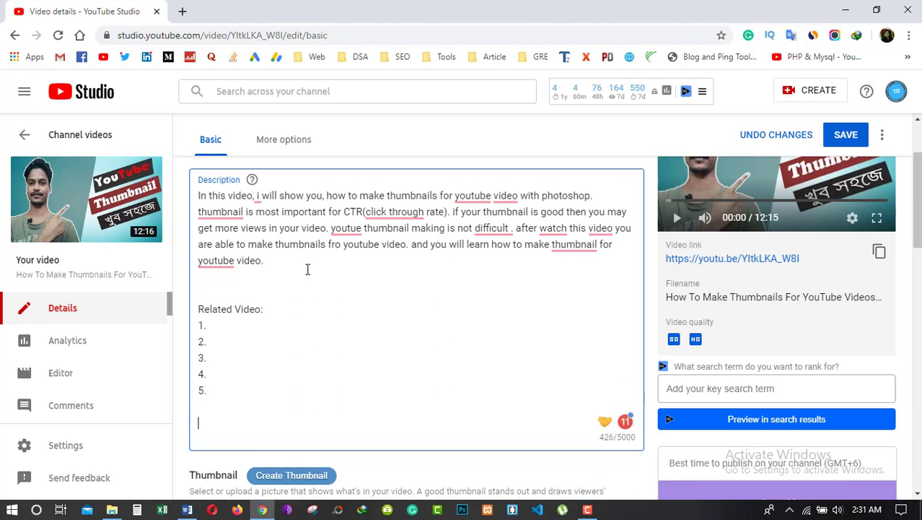
pyautogui.write('Personal Prof')
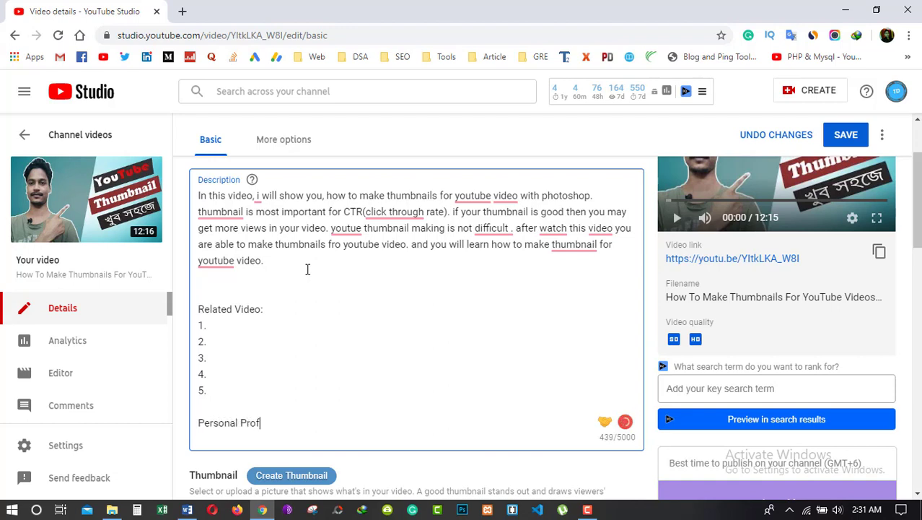
pyautogui.write('ile:')
pyautogui.press('Return')
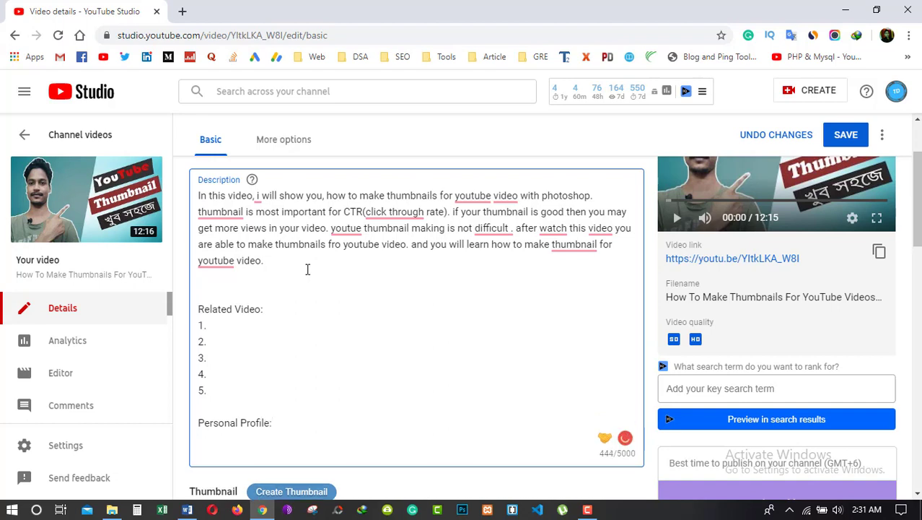
# Add the label 'Facebook page:' on its own line under the 'Personal Profile:' heading.
pyautogui.scroll(-2, 354, 270)
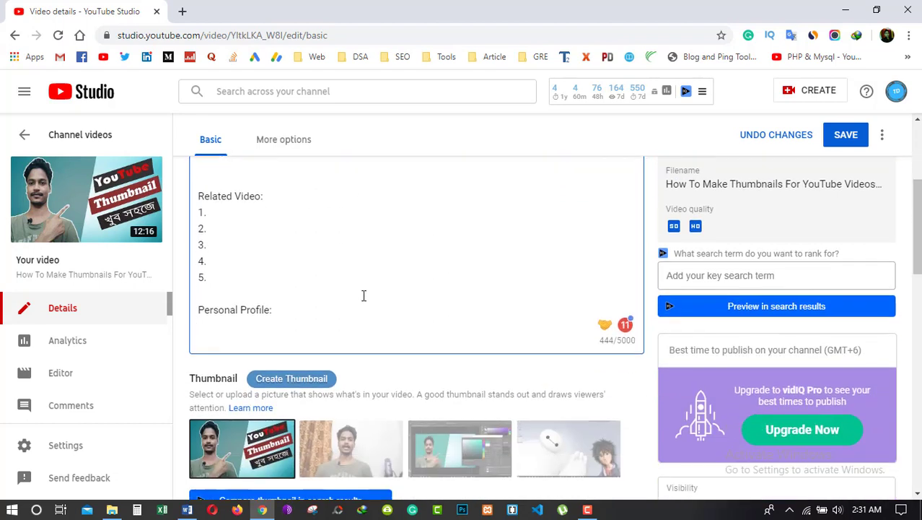
pyautogui.write('Facebook')
pyautogui.write(': ')
pyautogui.write(' page')
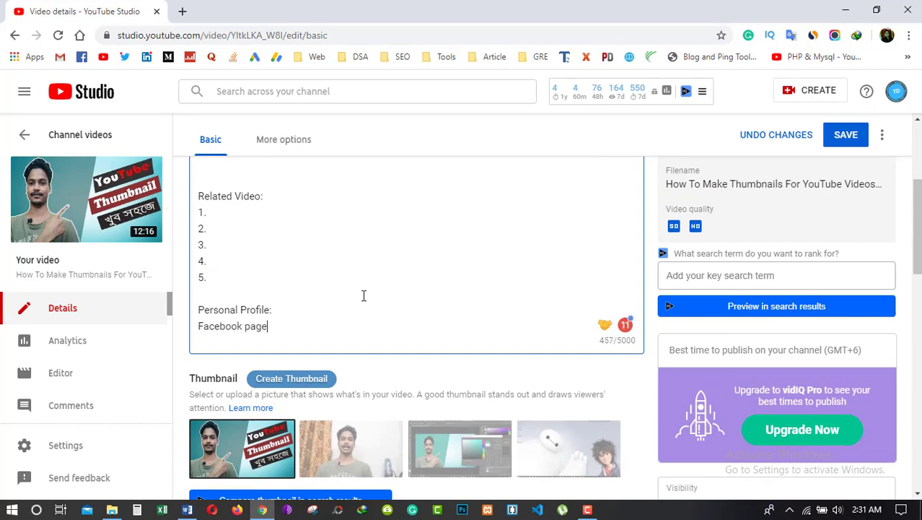
pyautogui.write(':')
pyautogui.press('Return')
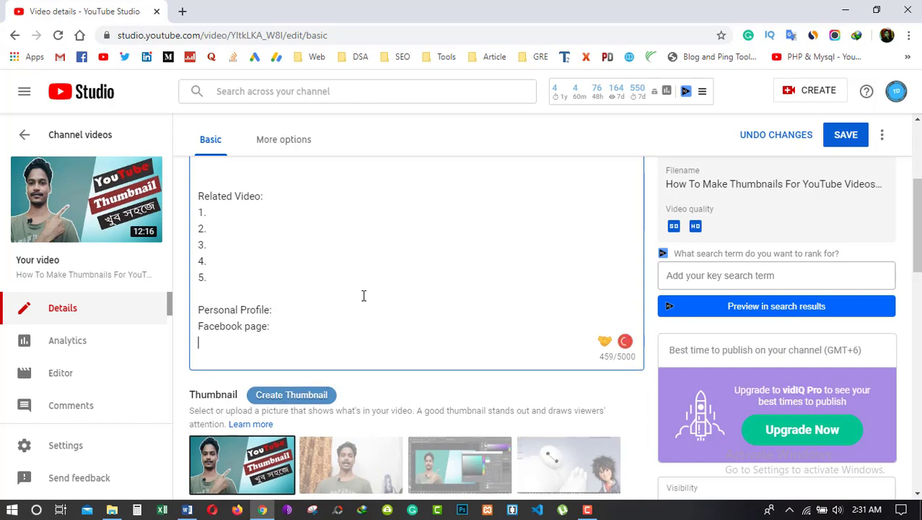
# Add the profile labels 'FB Profile:', 'Twiter:' and 'Intragram :' on separate lines below the Facebook page label.
pyautogui.write('FB Profile:')
pyautogui.press('Return')
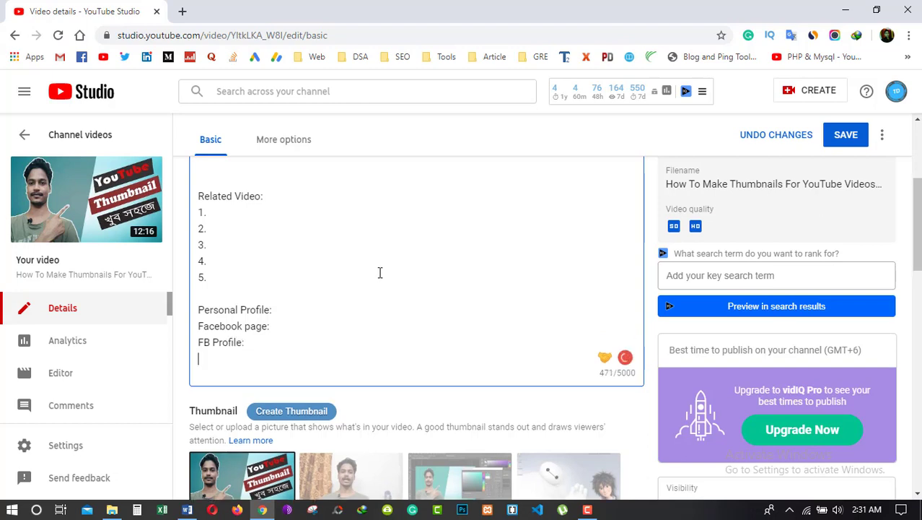
pyautogui.write('Twiter:')
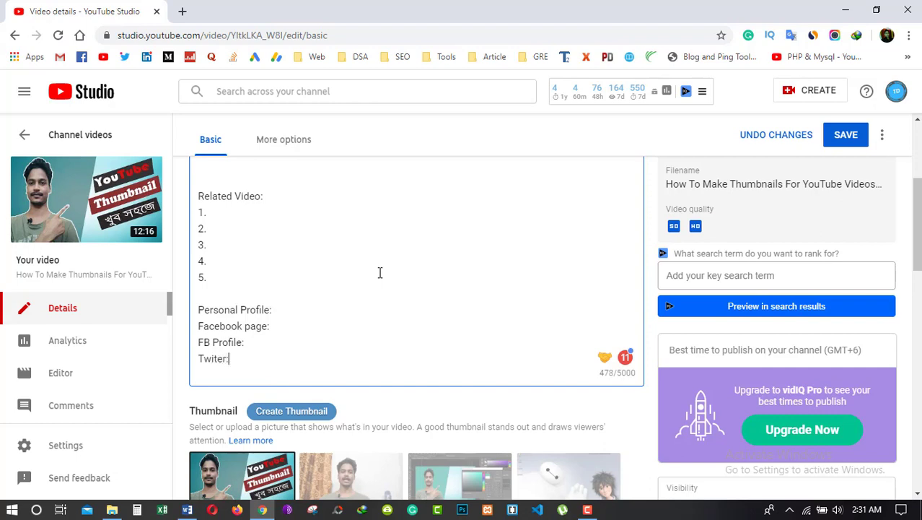
pyautogui.press('Return')
pyautogui.write('In')
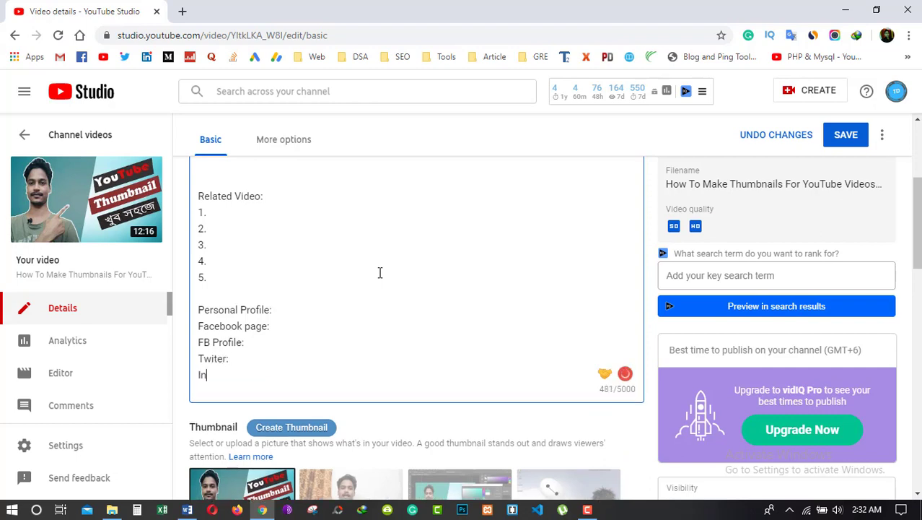
pyautogui.write('tragram ')
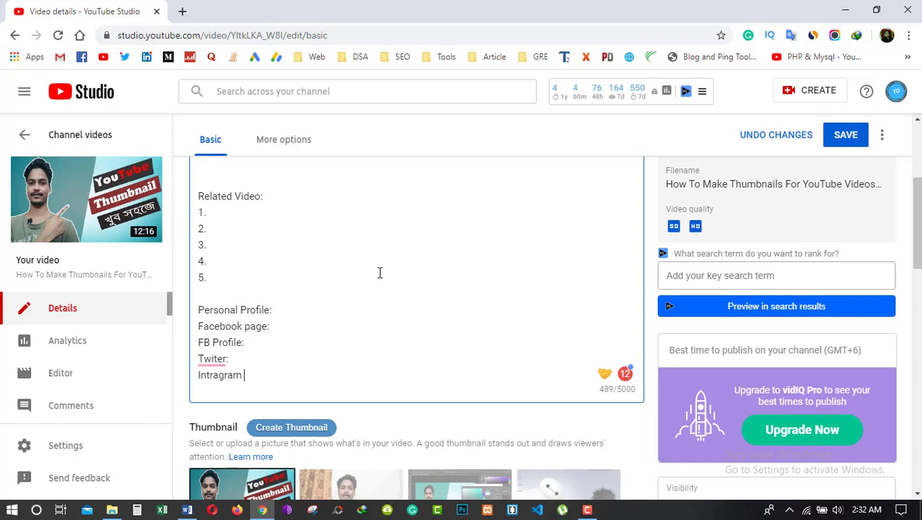
pyautogui.write(':')
pyautogui.press('Return')
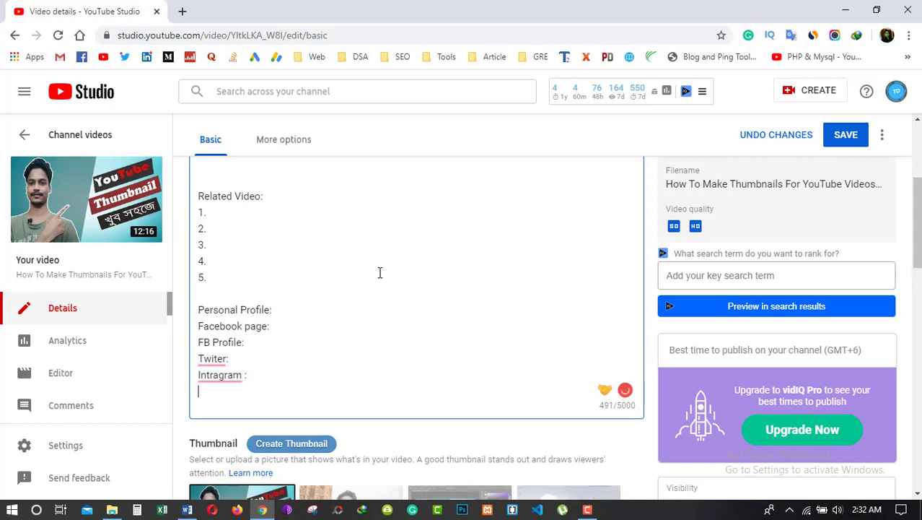
pyautogui.press('Return')
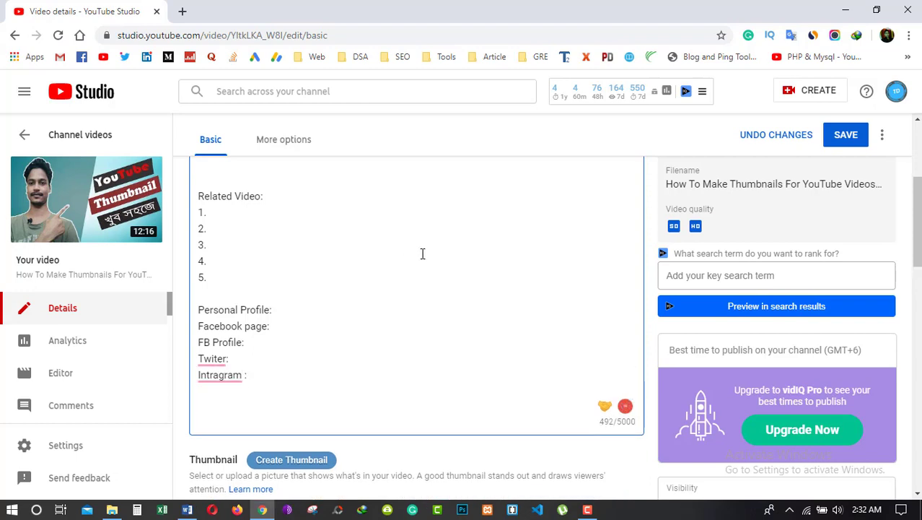
# Correct the misspelled profile labels to 'Instagram' and 'Twitter' using the suggested spellings.
pyautogui.moveTo(226, 380)
pyautogui.click(228, 397)
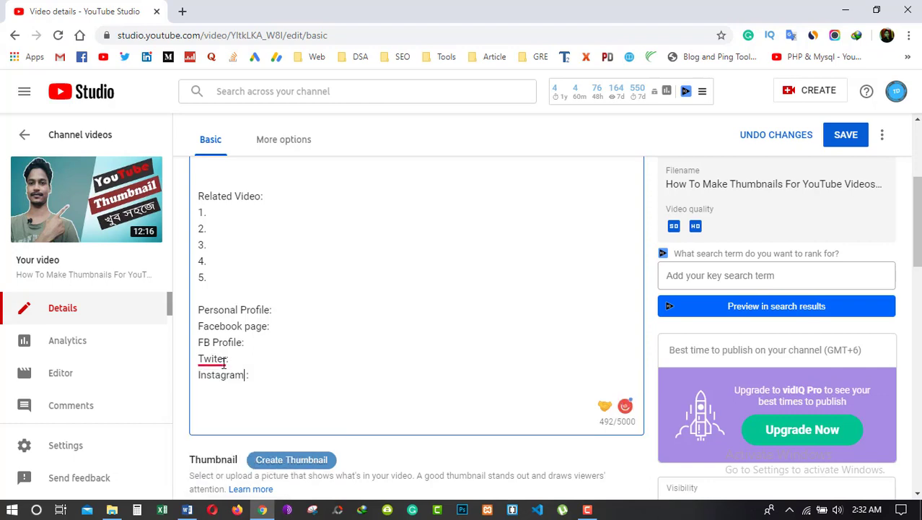
pyautogui.click(279, 375)
pyautogui.scroll(-2, 309, 354)
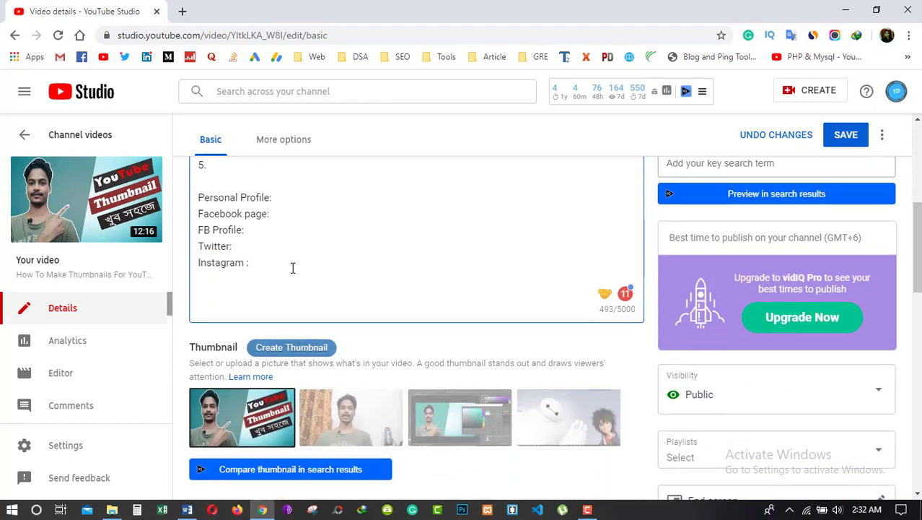
# Add the heading 'BG Music:' below the Instagram line after a blank line, and leave several empty lines beneath it.
pyautogui.press('Return')
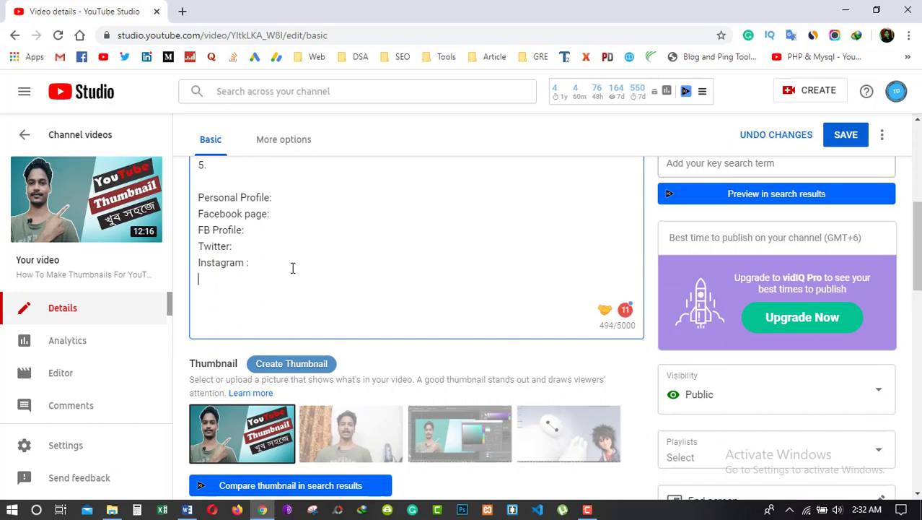
pyautogui.press('Return')
pyautogui.scroll(2, 292, 267)
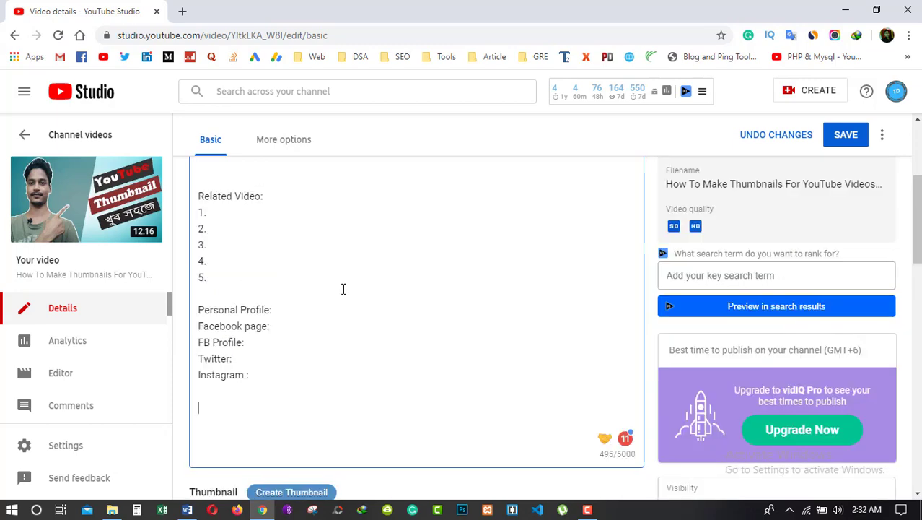
pyautogui.write('BG Mu')
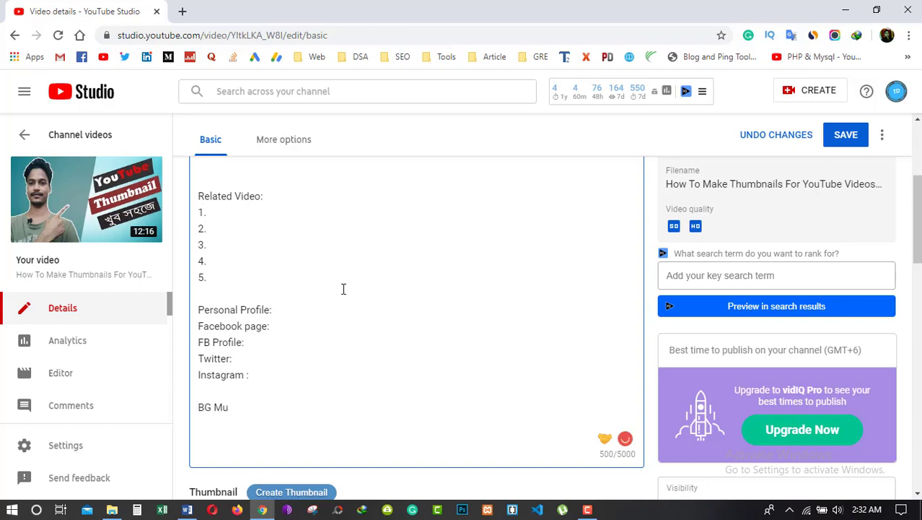
pyautogui.write('sic:')
pyautogui.press('Return')
pyautogui.press('Return')
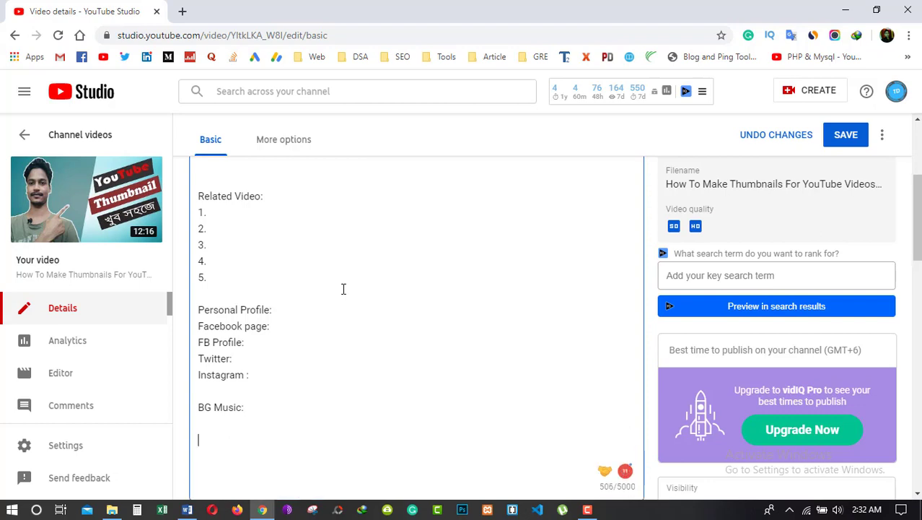
pyautogui.press('Return')
pyautogui.press('Return')
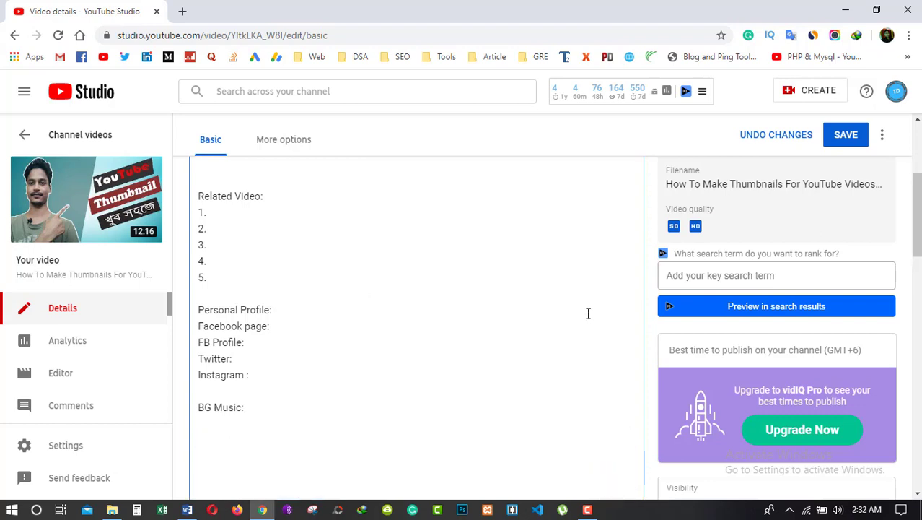
# Add the heading 'Keyword:' at the end of the description with the hashtag '#thumbnail' on the line below.
pyautogui.scroll(-2, 389, 306)
pyautogui.scroll(-2, 389, 306)
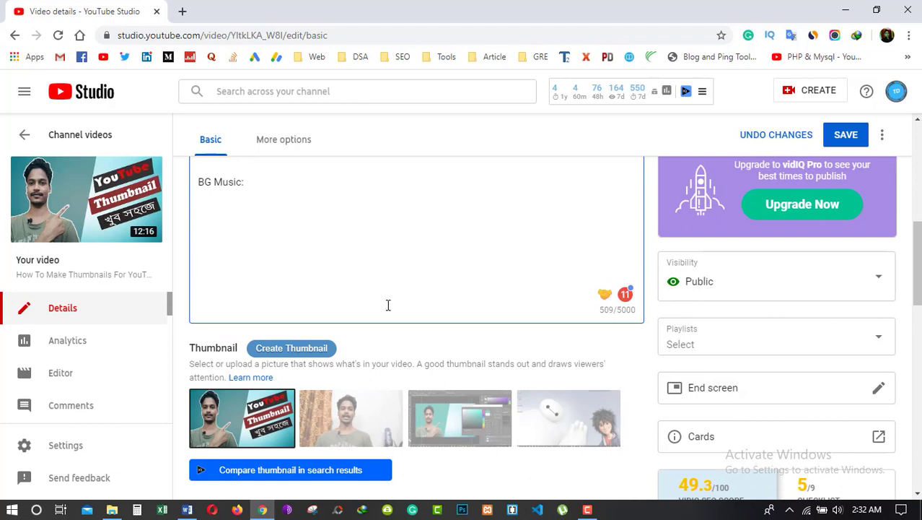
pyautogui.write('Keyword:')
pyautogui.press('Return')
pyautogui.write('#thu')
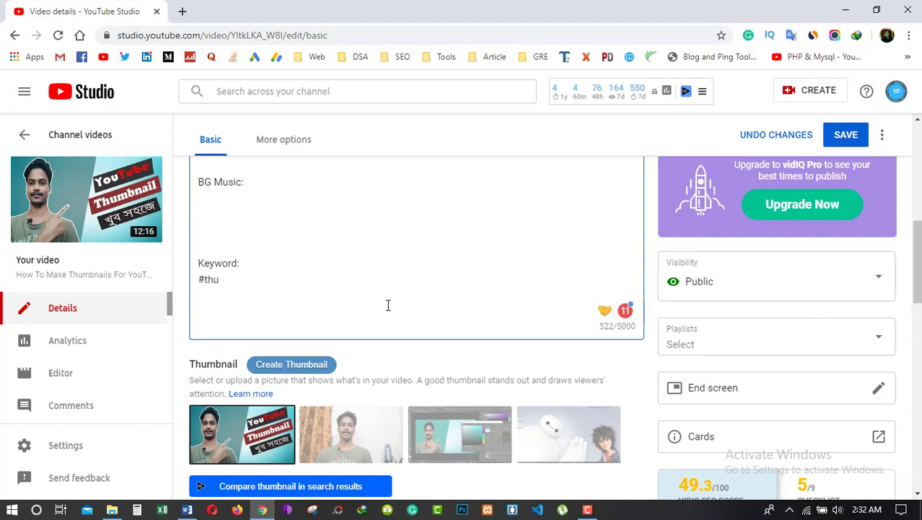
pyautogui.write('mbnail')
pyautogui.press('Return')
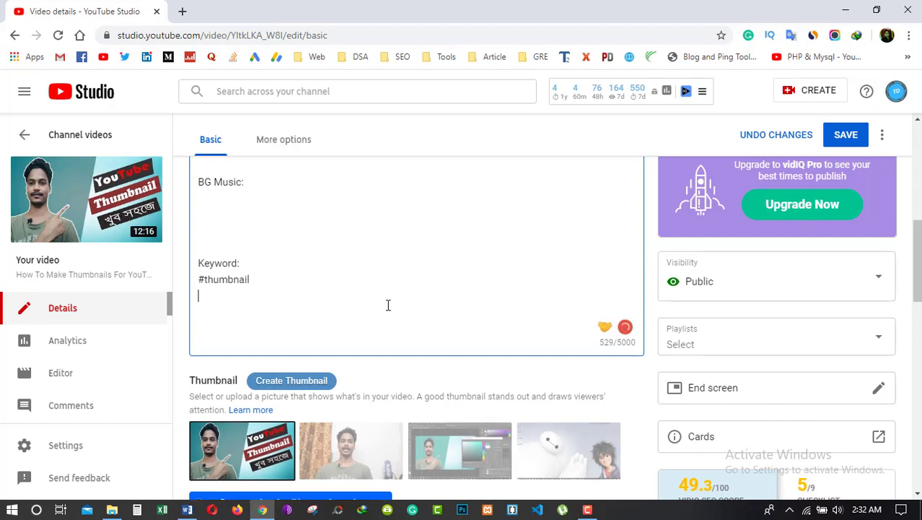
# Add a second keyword line '#youtube Thumnail' under '#thumbnail', and return to the start of the description.
pyautogui.write('#youtube Thumb')
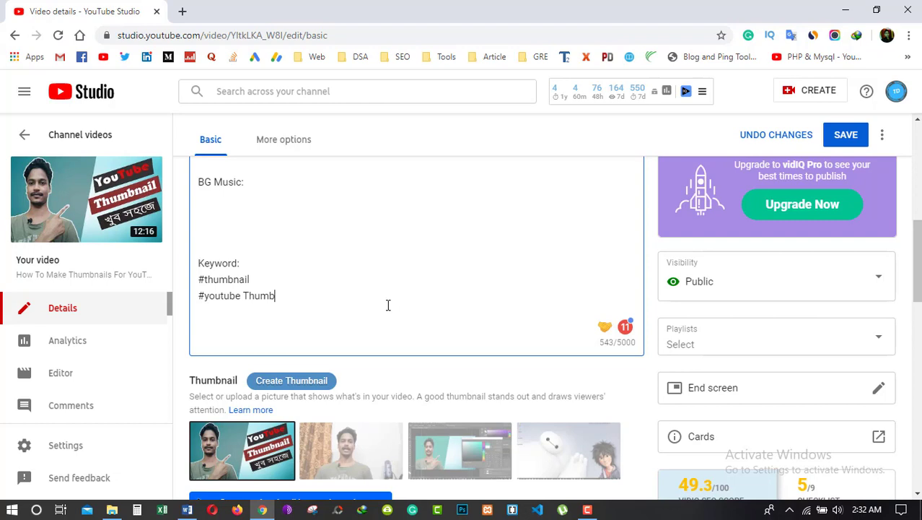
pyautogui.press('BackSpace')
pyautogui.write('nail')
pyautogui.scroll(2, 314, 313)
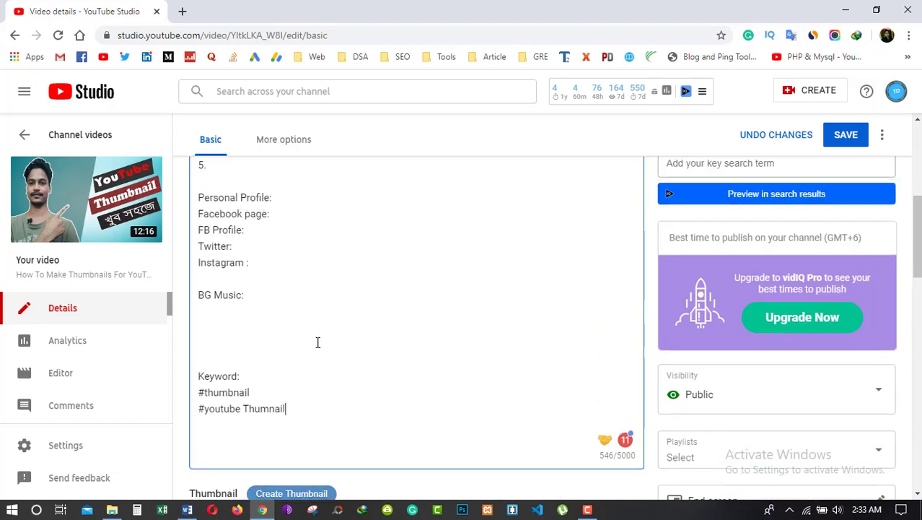
pyautogui.scroll(3, 324, 359)
pyautogui.scroll(2, 346, 372)
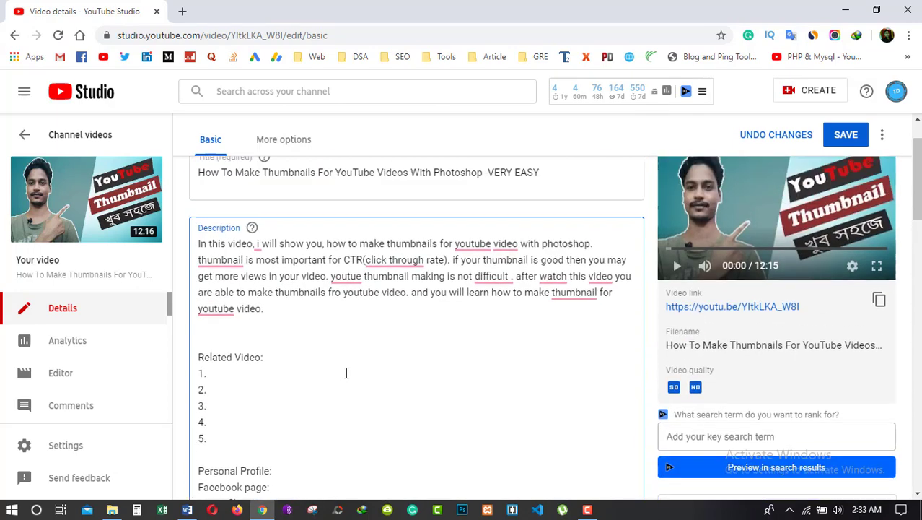